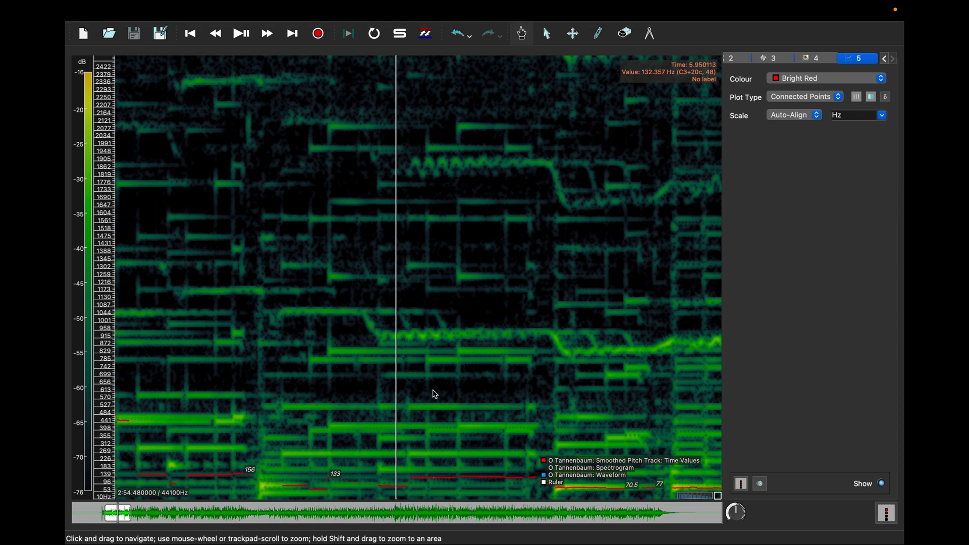
Check the pYin Smoothed Pitch Track under Recent Transforms and start O Tannenbaum playing
click(323, 7)
key(space)
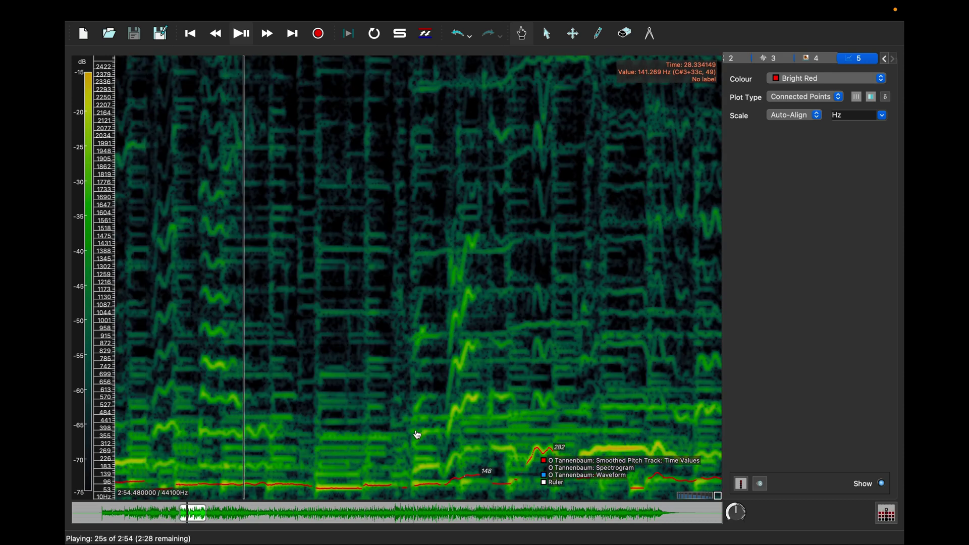
Stop the song, replay an earlier passage over the pitch track, then stop again
key(space)
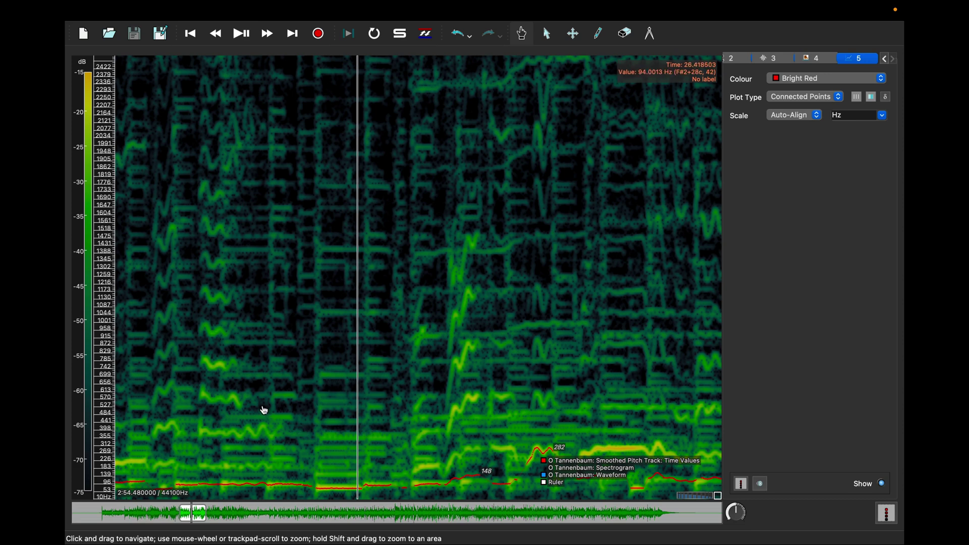
scroll(358, 408, left, 2)
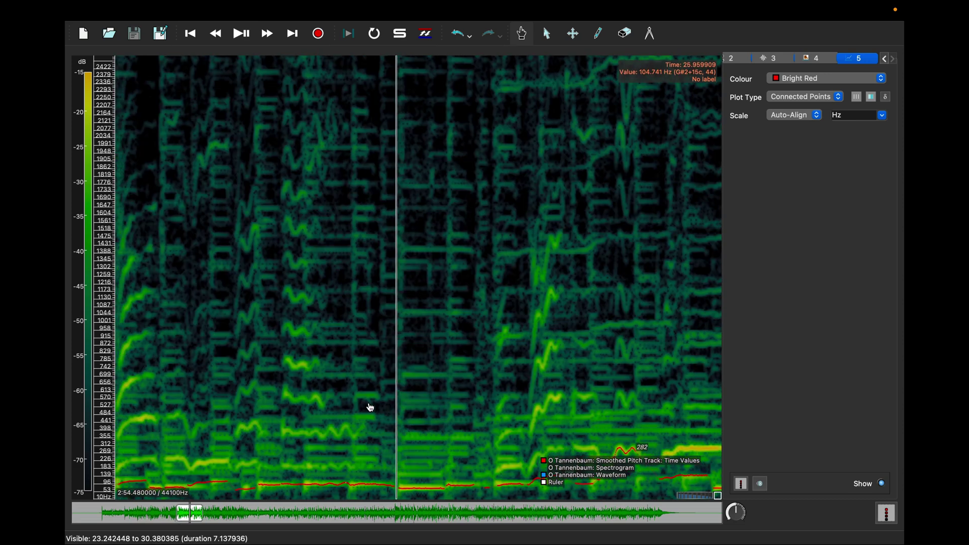
scroll(368, 404, left, 2)
scroll(426, 405, left, 2)
scroll(437, 407, left, 2)
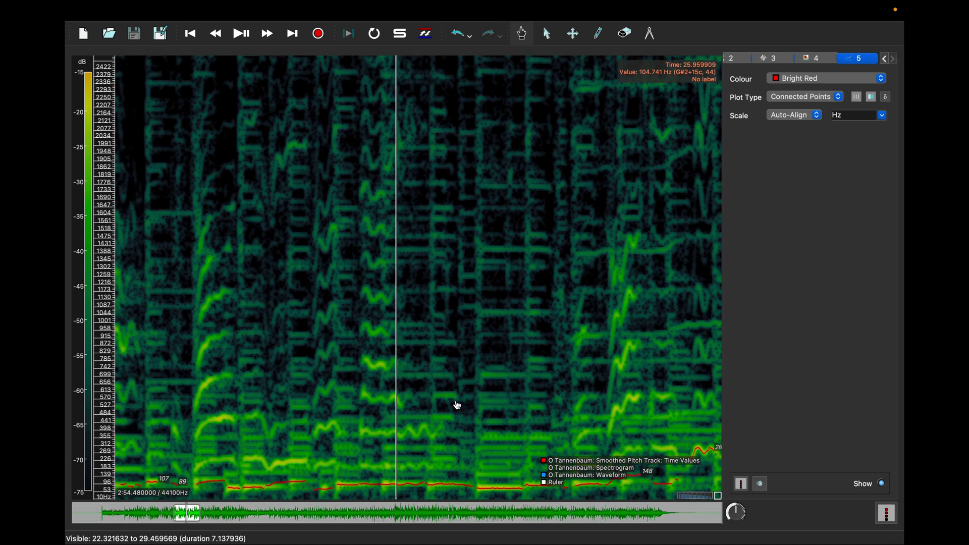
scroll(457, 402, left, 2)
scroll(472, 403, left, 2)
scroll(485, 403, left, 2)
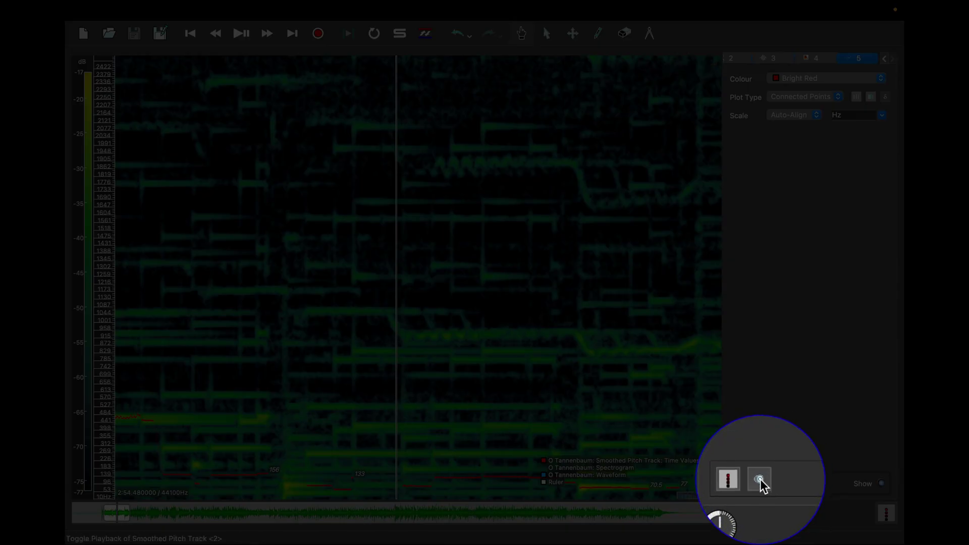
key(space)
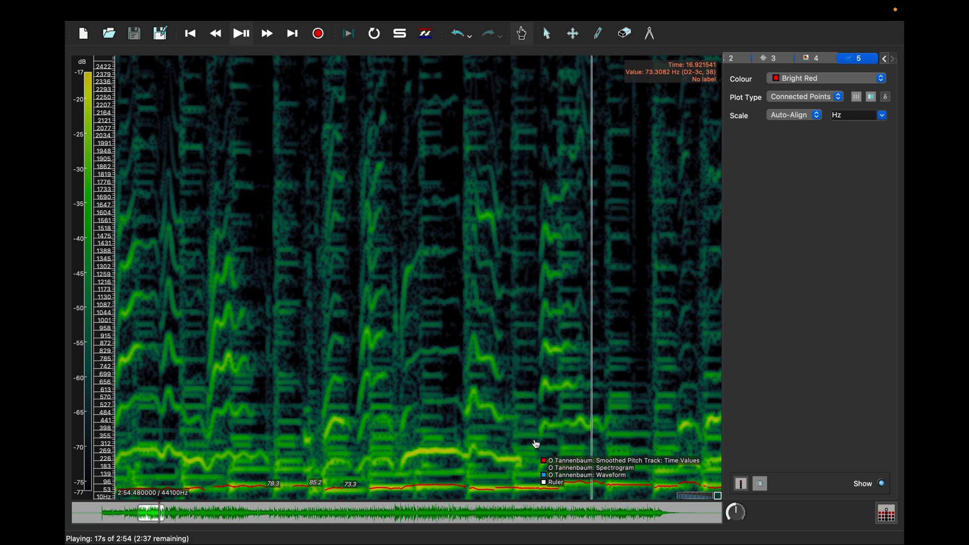
key(space)
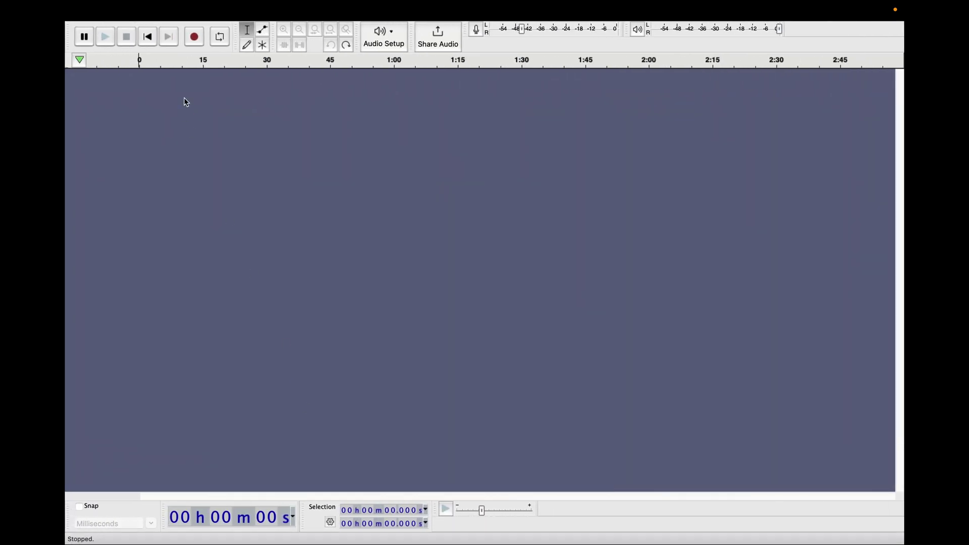
Load the tannenbaum song in Audacity, select the whole track, and bring up the Effect menu
click(147, 9)
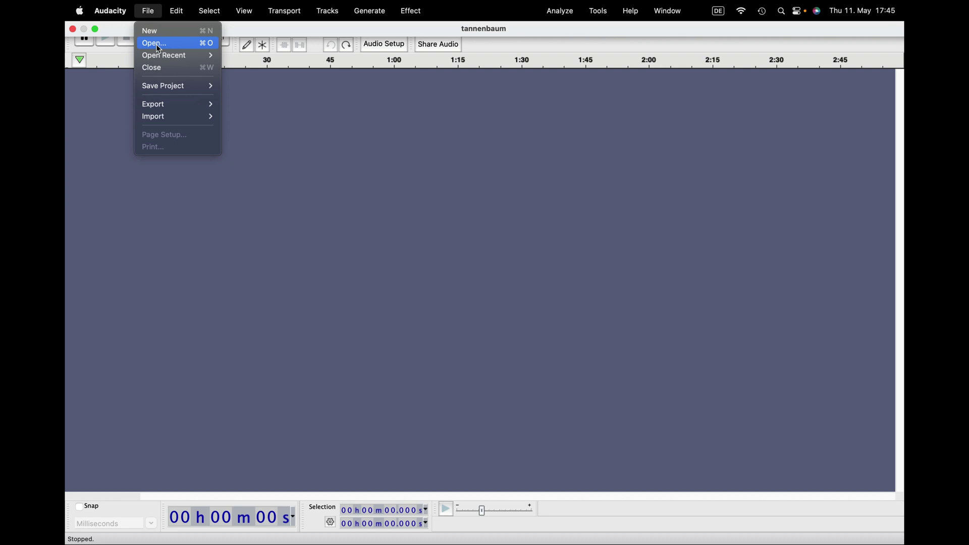
mouse_move(165, 55)
click(242, 54)
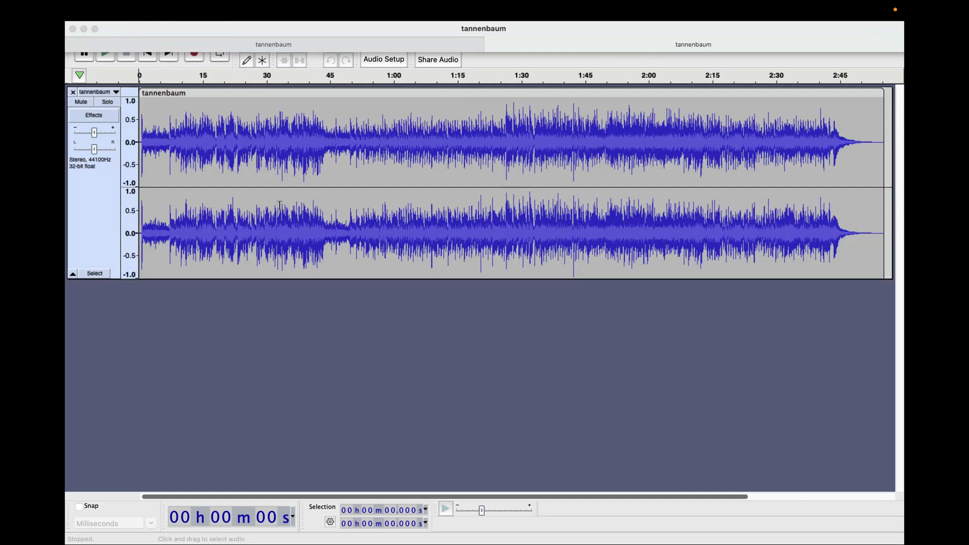
key(super+a)
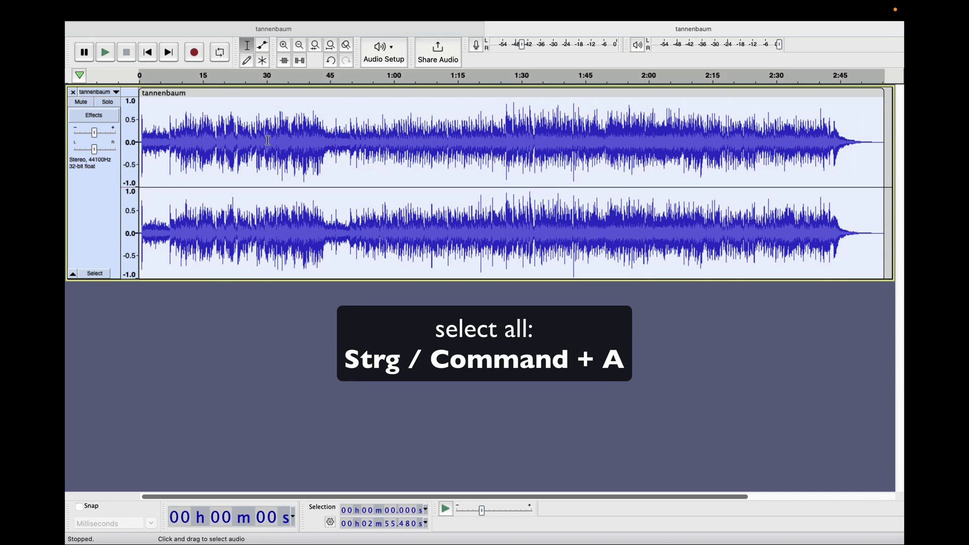
click(327, 10)
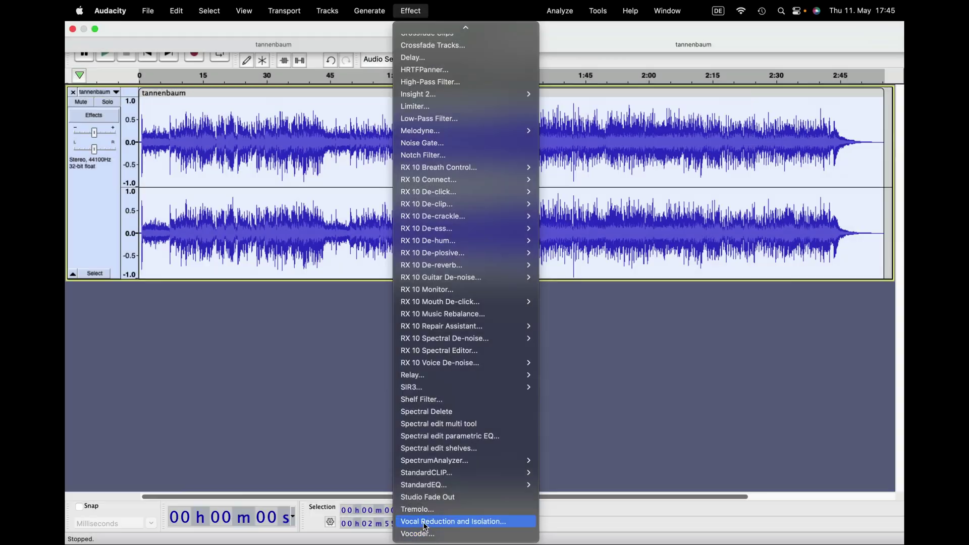
Apply Vocal Reduction and Isolation with the Isolate Center action to the whole song
click(425, 522)
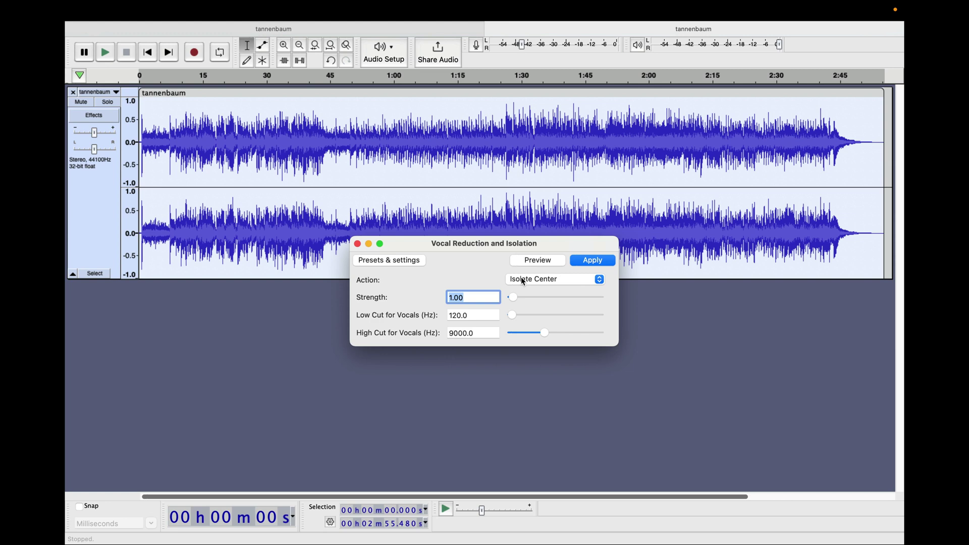
click(522, 281)
click(520, 280)
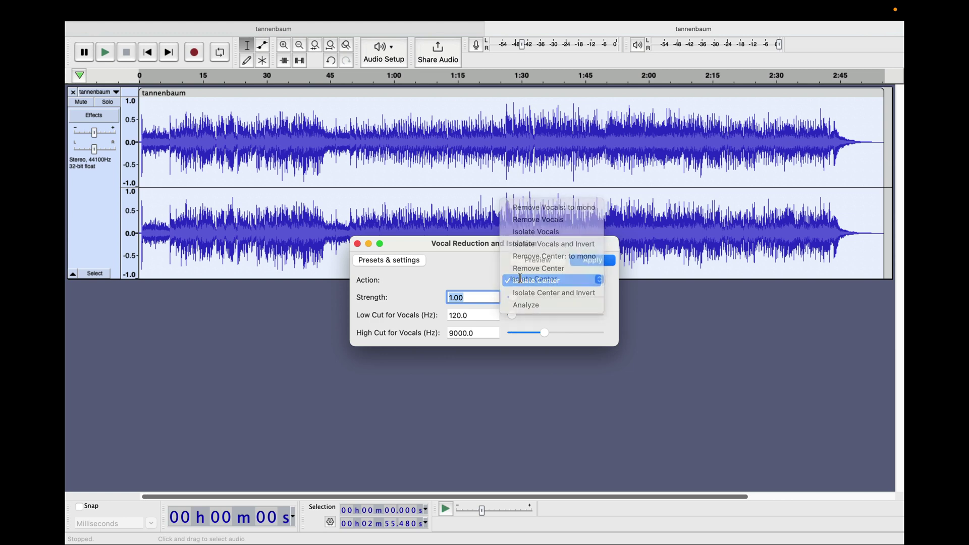
click(588, 262)
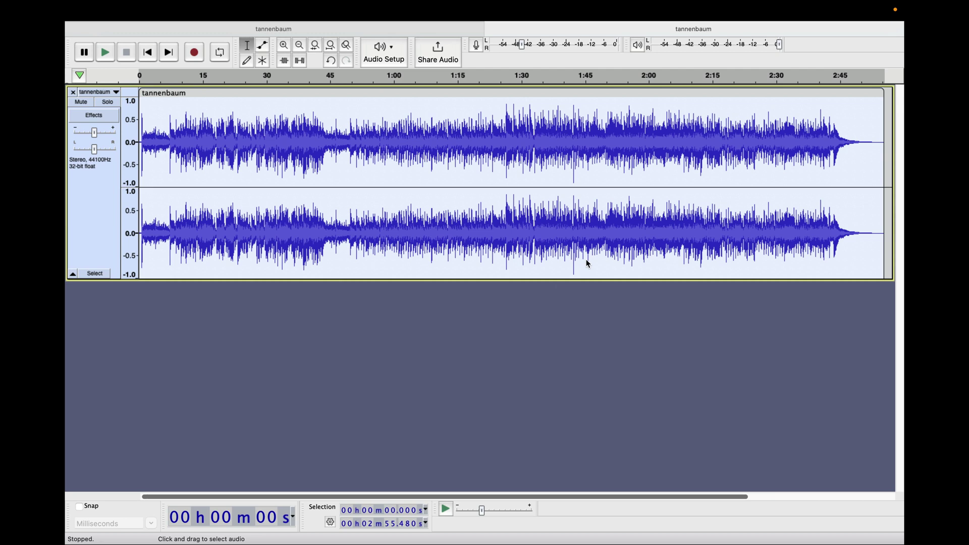
Apply a Filter Curve EQ that drops everything below 200 Hz to -30 dB
click(411, 11)
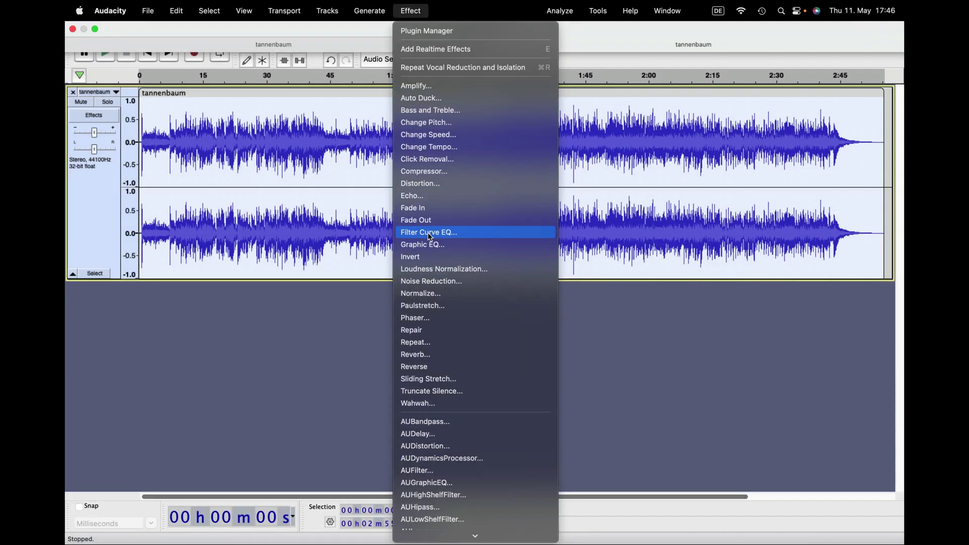
click(428, 233)
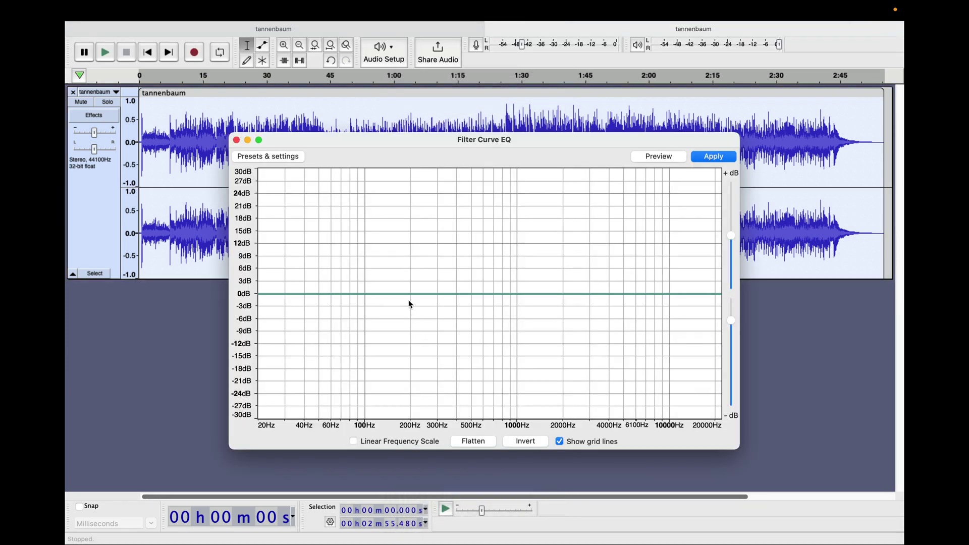
mouse_move(409, 293)
mouse_down()
mouse_move(381, 297)
mouse_move(390, 395)
mouse_move(404, 420)
mouse_up()
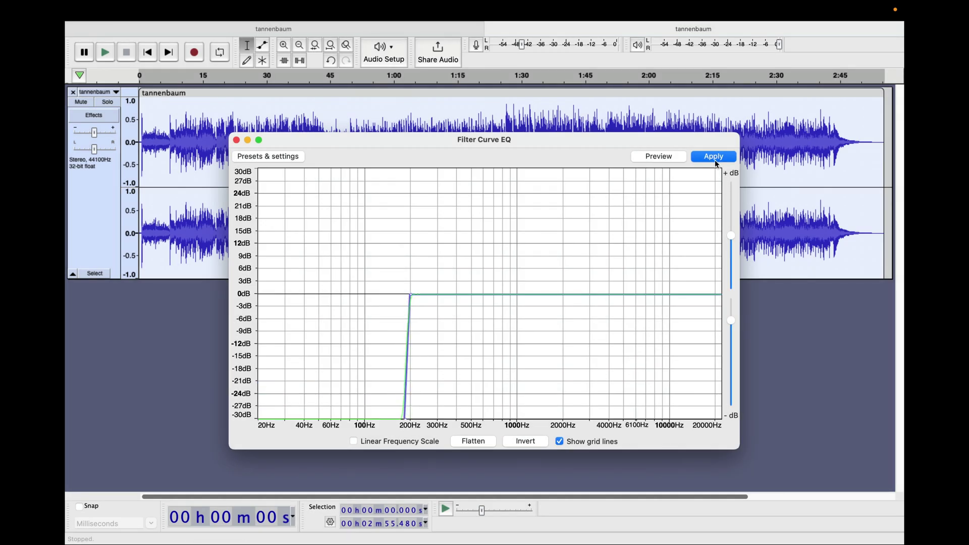
click(714, 159)
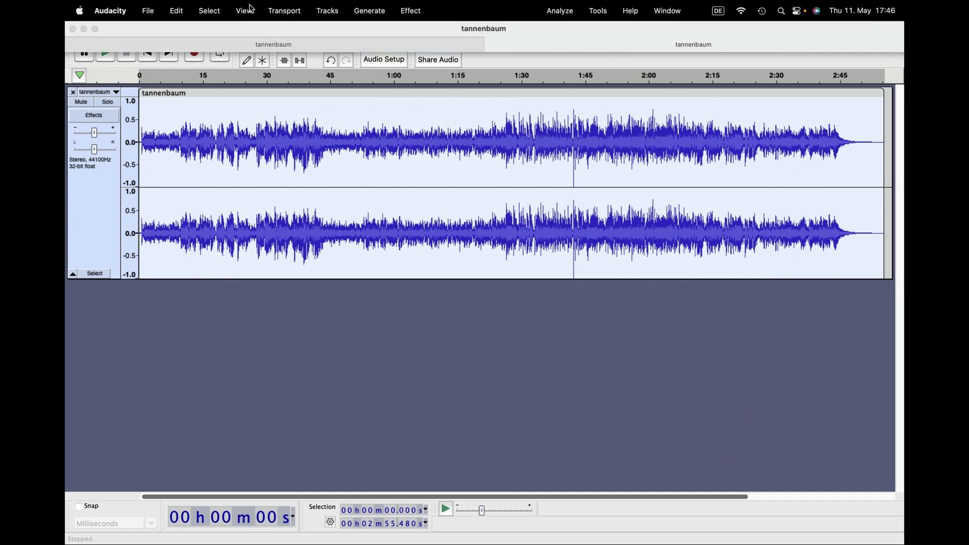
Apply Normalize with a -1.0 dB peak and Remove DC offset enabled
click(411, 11)
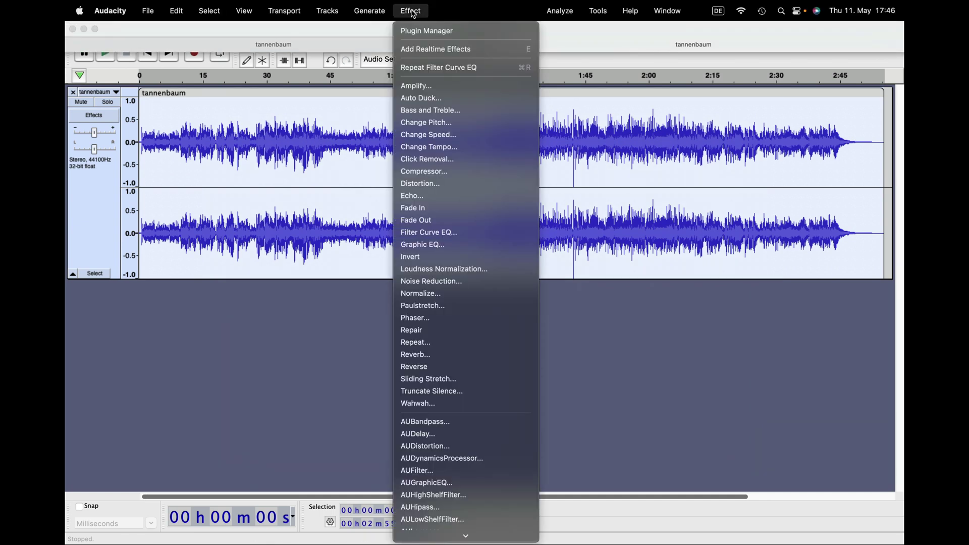
click(411, 294)
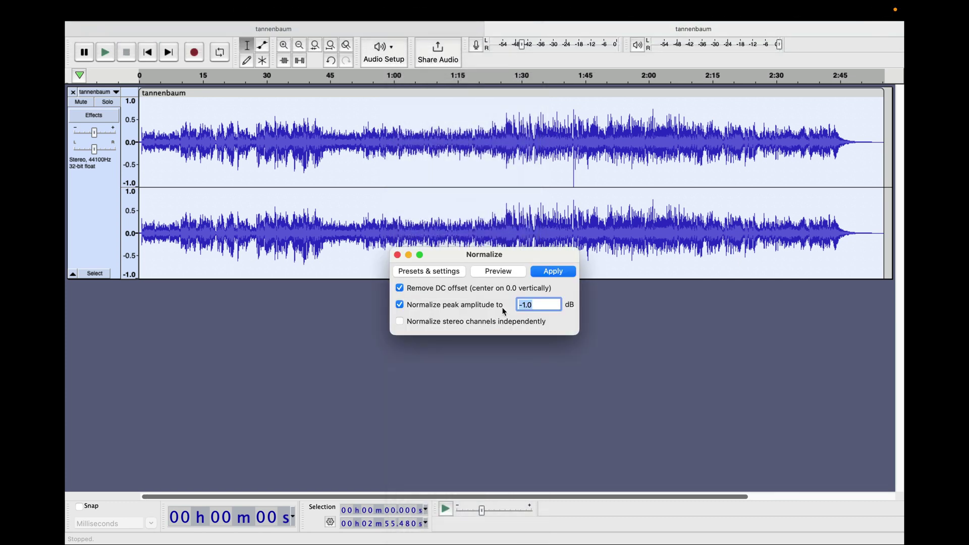
click(546, 270)
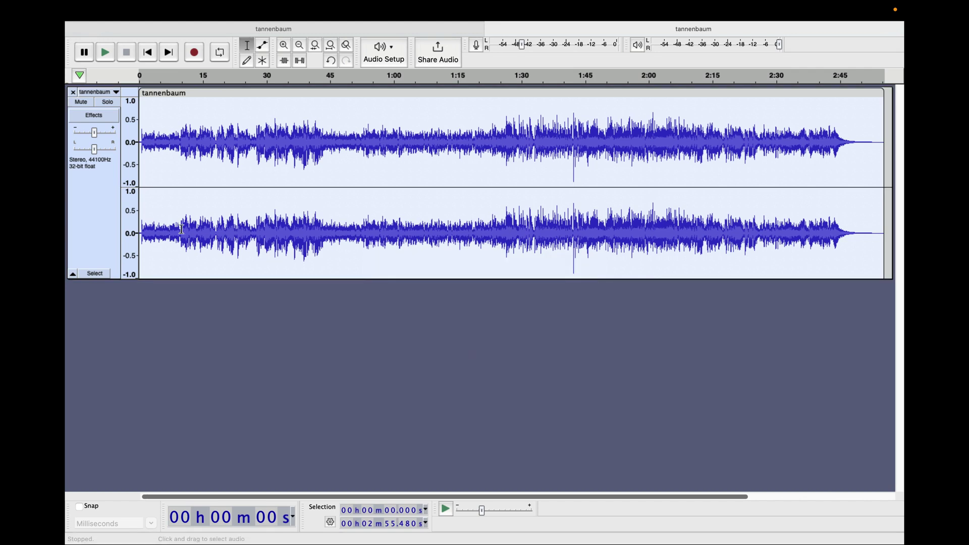
Play the processed song from about 7 seconds, stop it, and select the whole track
click(170, 220)
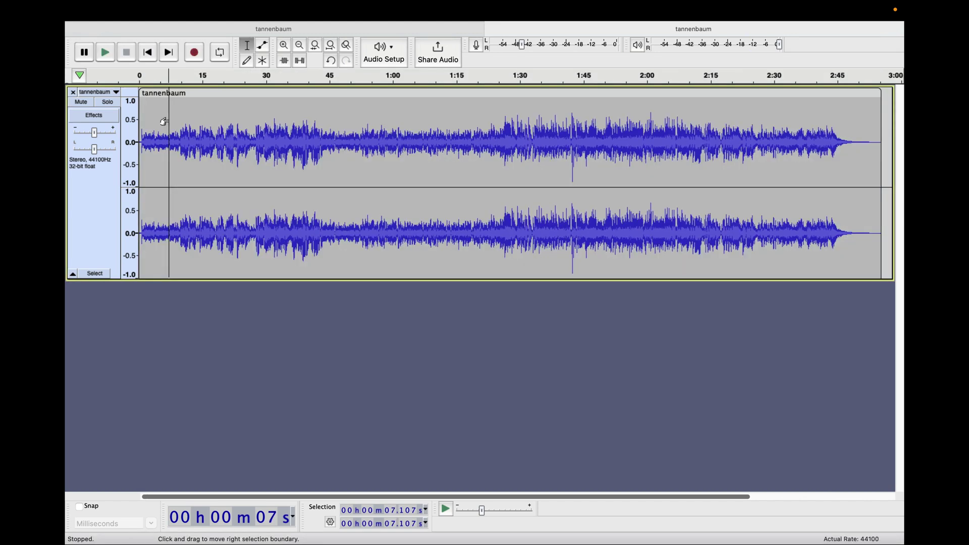
key(space)
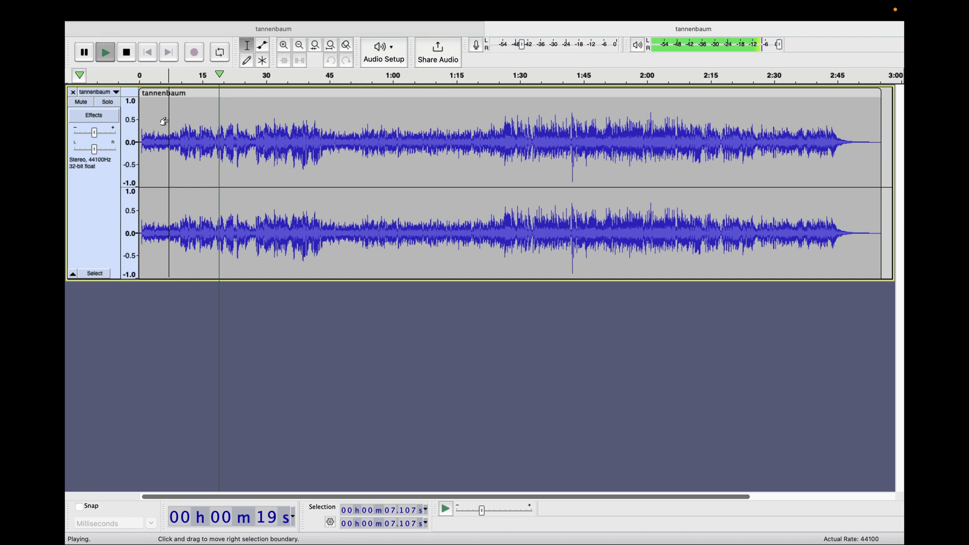
key(space)
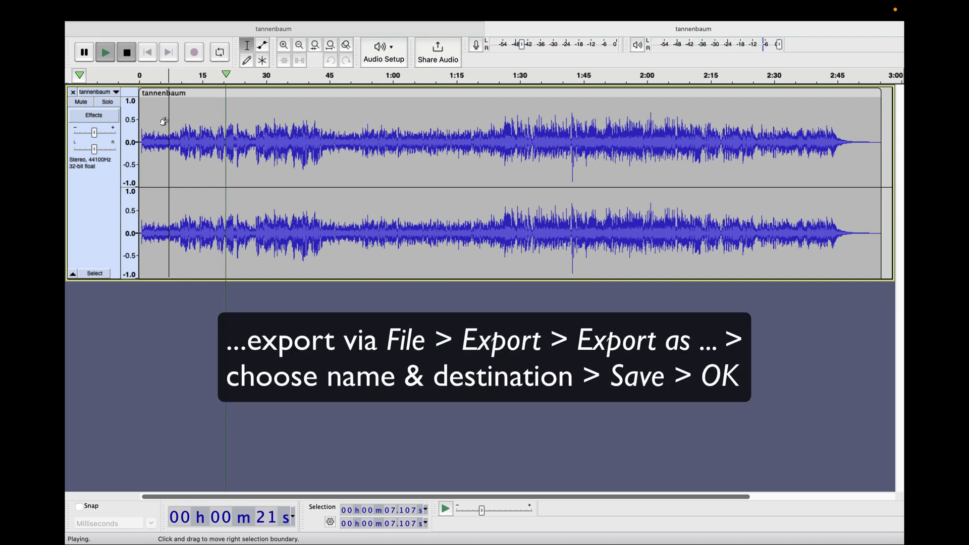
key(ctrl+a)
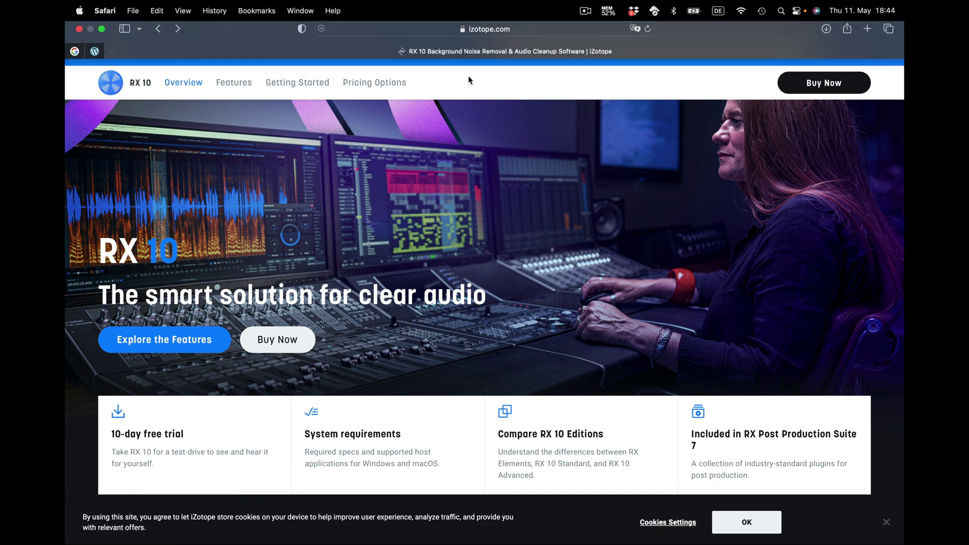
Look at the RX 10 buy page, then go to the RX 10 Advanced free-trial download
click(269, 341)
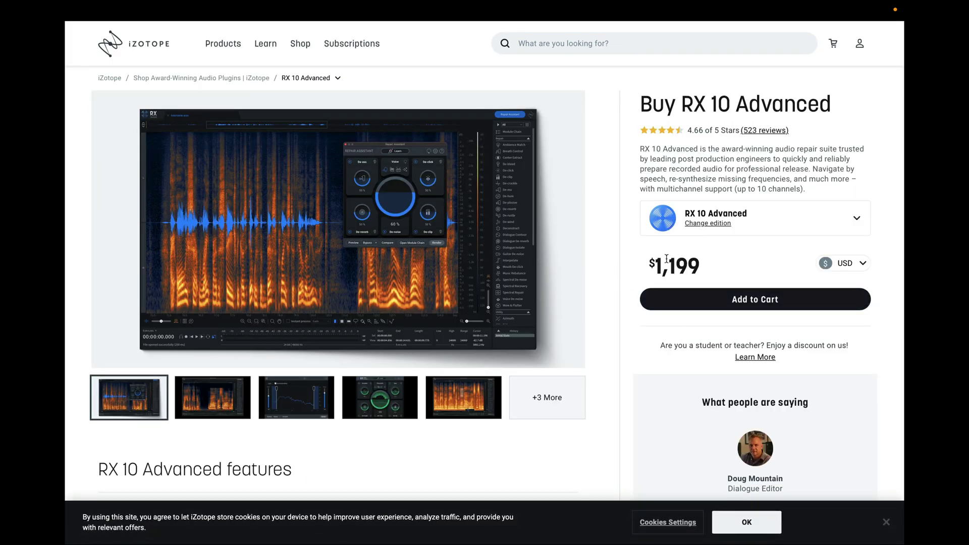
mouse_move(235, 15)
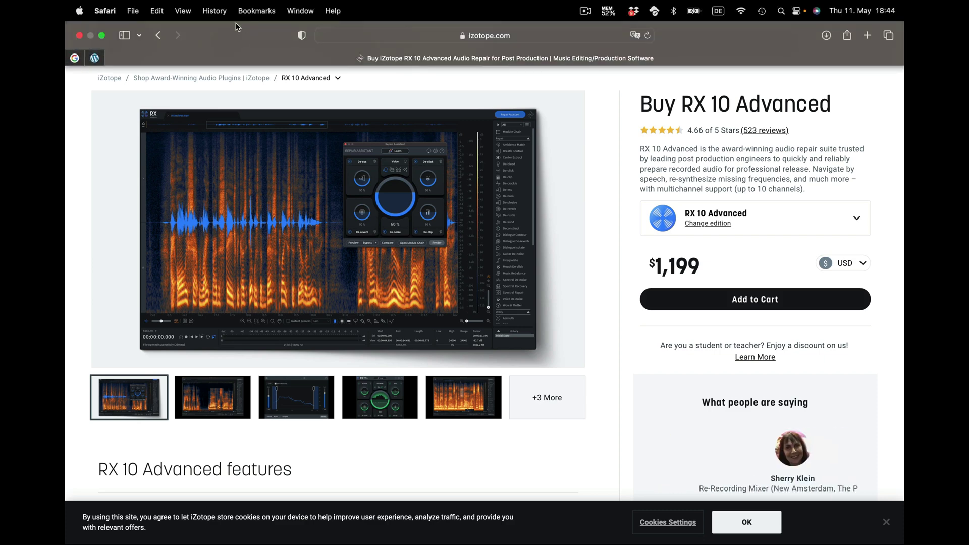
click(155, 34)
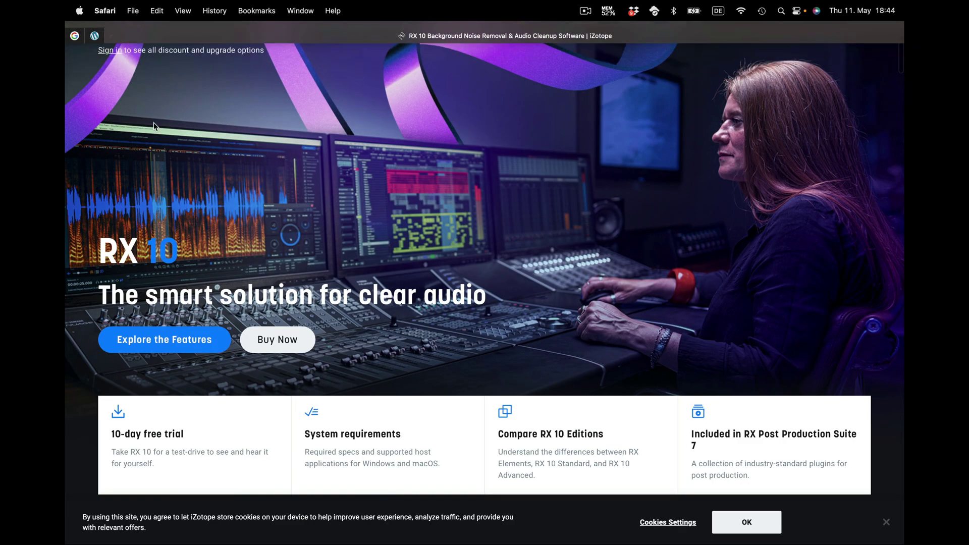
click(178, 435)
scroll(227, 407, down, 2)
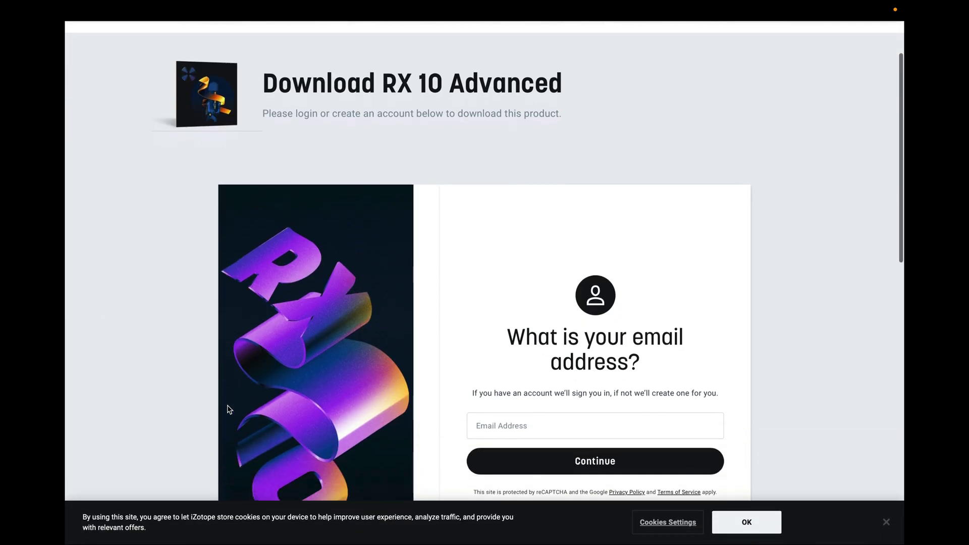
scroll(228, 410, down, 2)
scroll(227, 409, up, 3)
scroll(227, 409, up, 2)
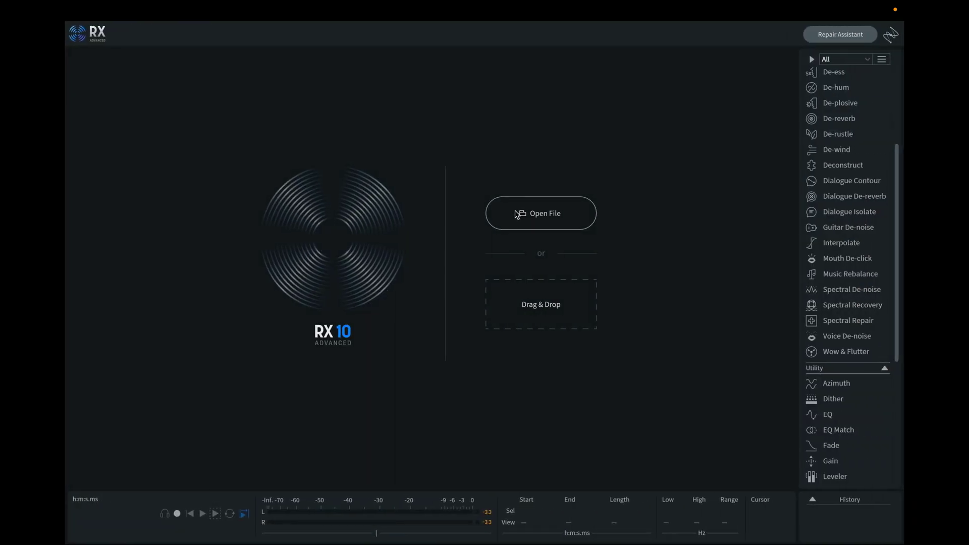
Open 01 O Tannenbaum.m4a, overlay its waveform on the spectrogram, and place the cursor at 7 s
click(516, 215)
click(459, 203)
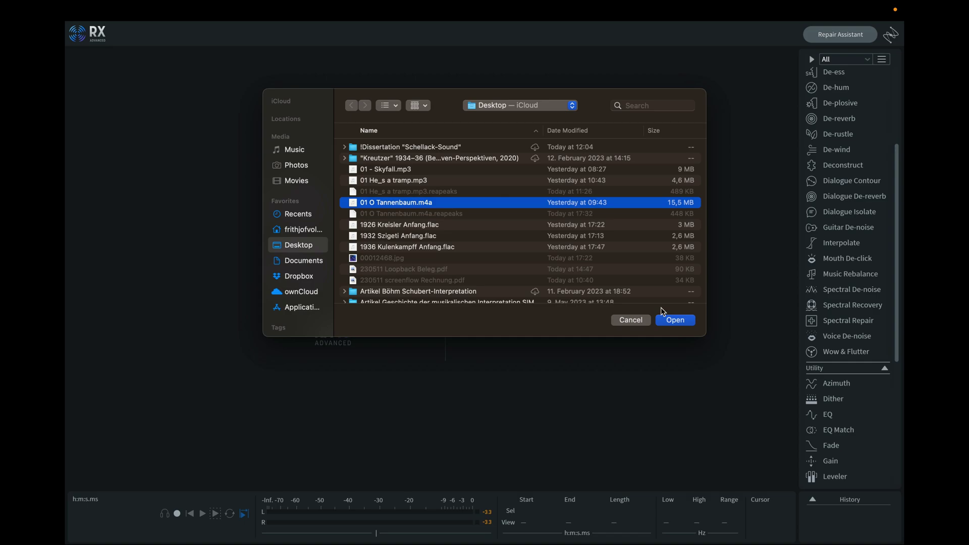
click(664, 322)
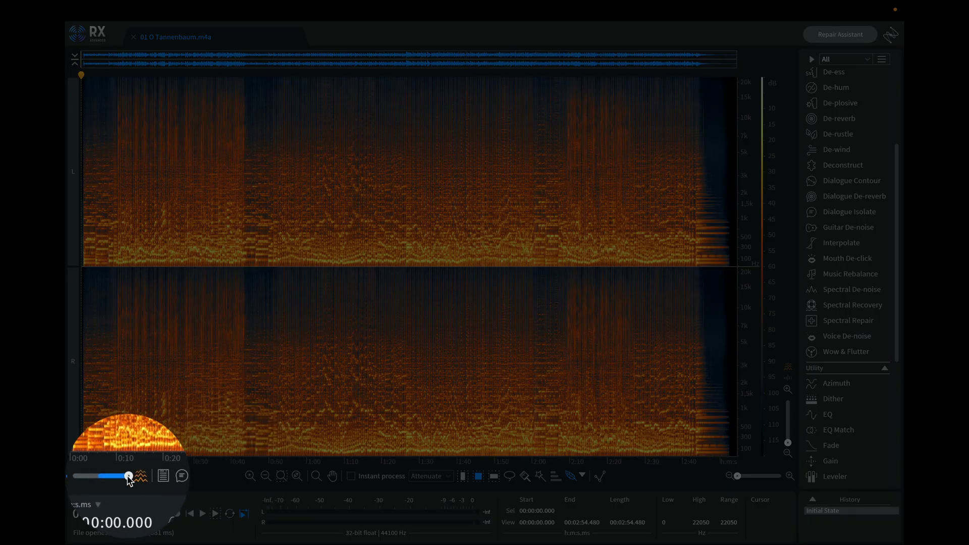
mouse_move(129, 476)
mouse_down()
mouse_move(113, 479)
mouse_move(134, 476)
mouse_up()
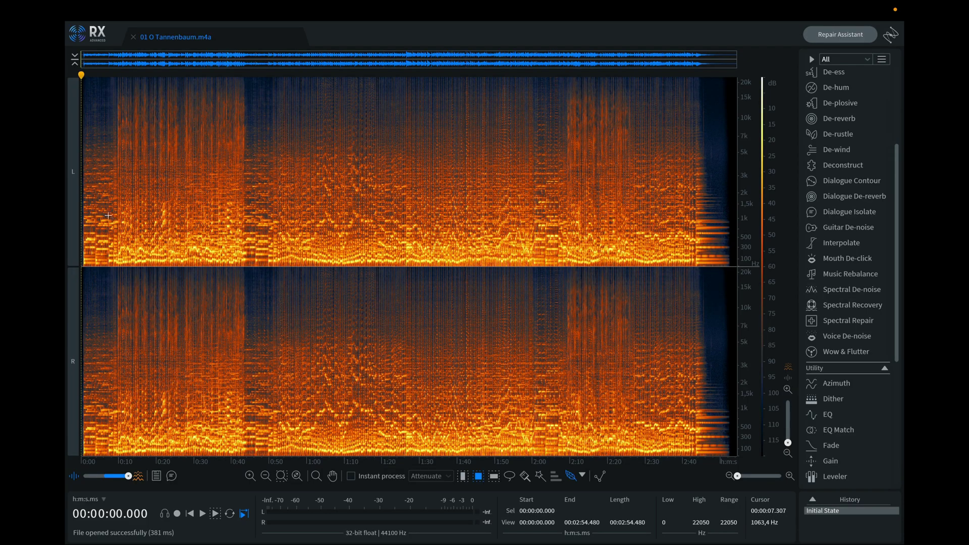
click(109, 216)
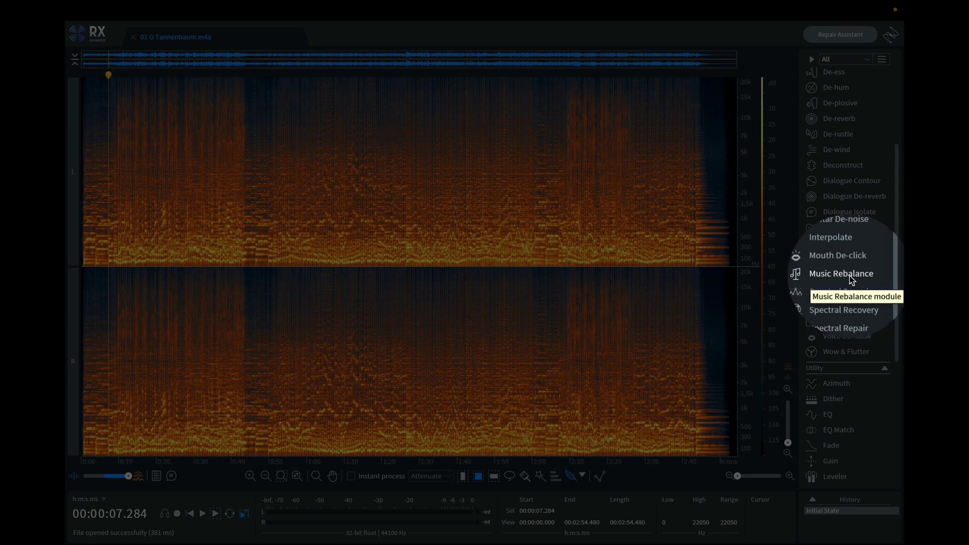
Open Music Rebalance, then play and stop a preview of the vocals-only mix
click(858, 278)
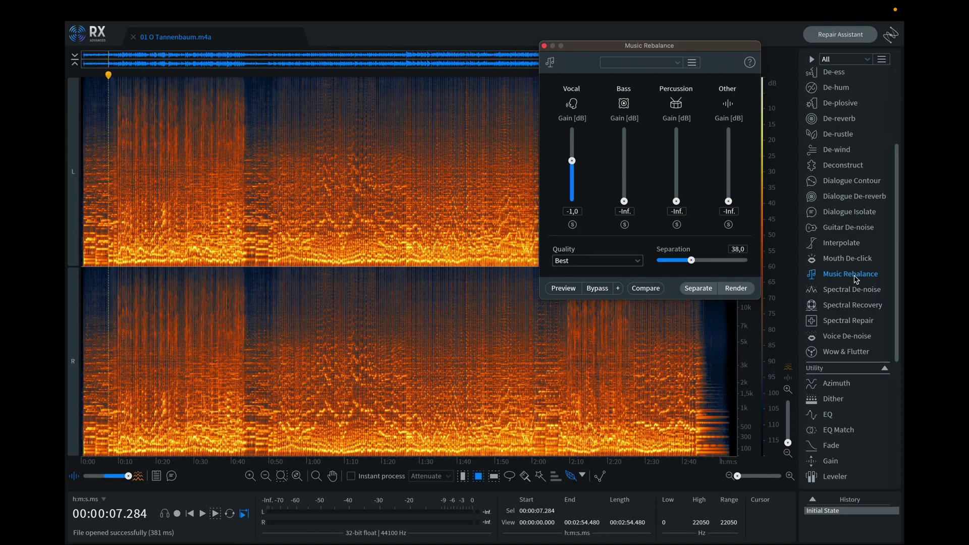
click(564, 288)
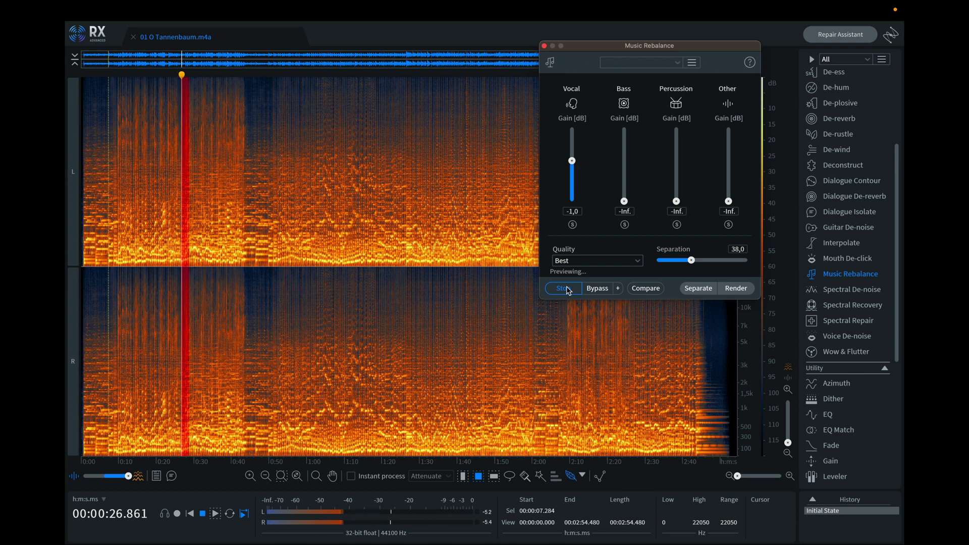
click(564, 288)
click(555, 289)
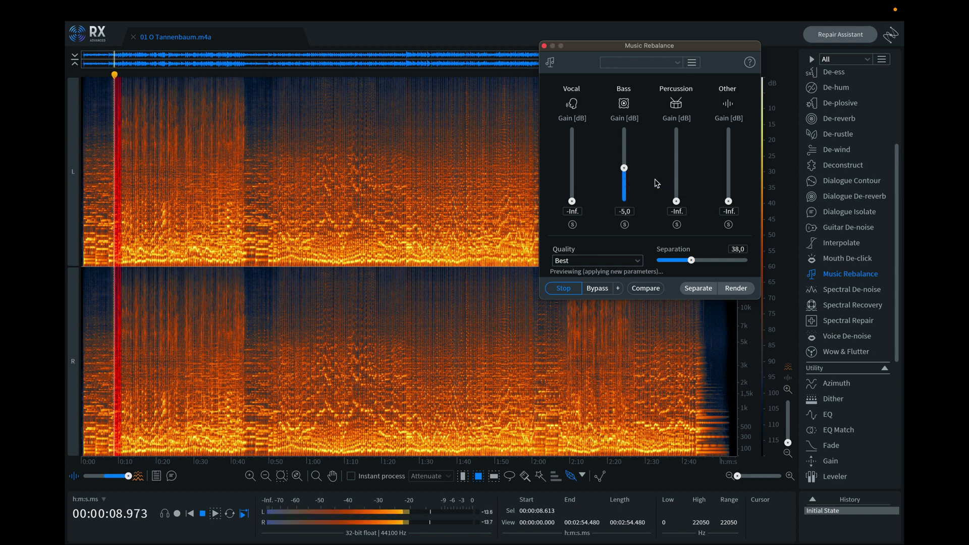
click(677, 201)
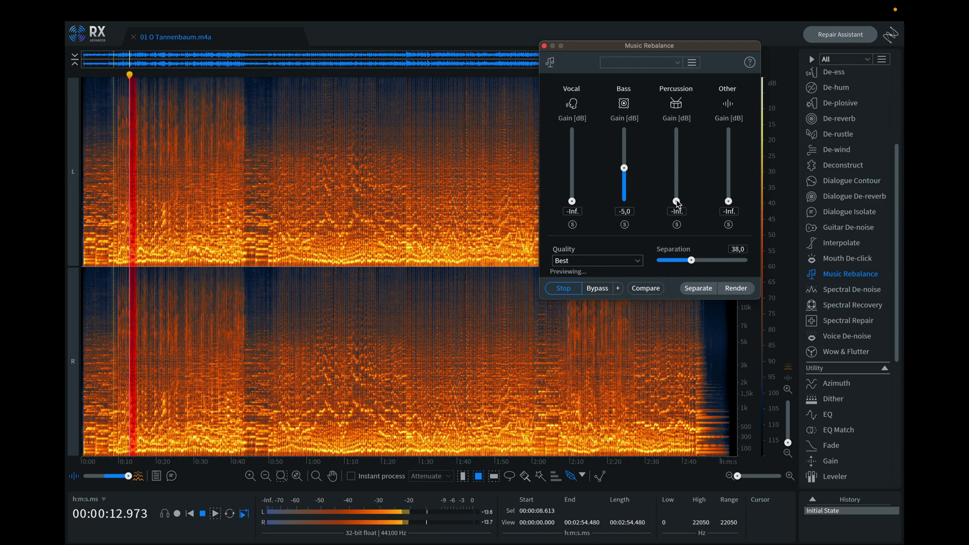
drag(677, 203, 678, 166)
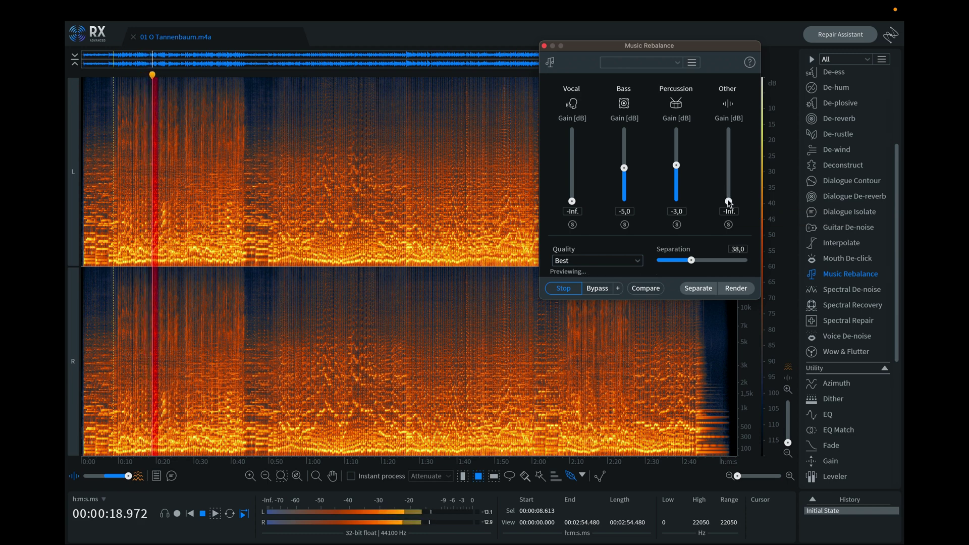
drag(729, 202, 727, 164)
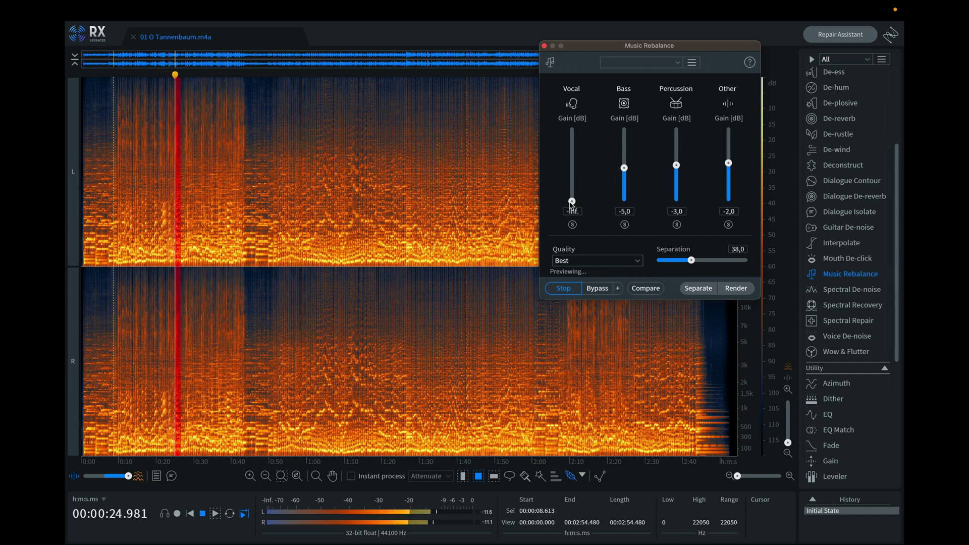
drag(572, 203, 571, 163)
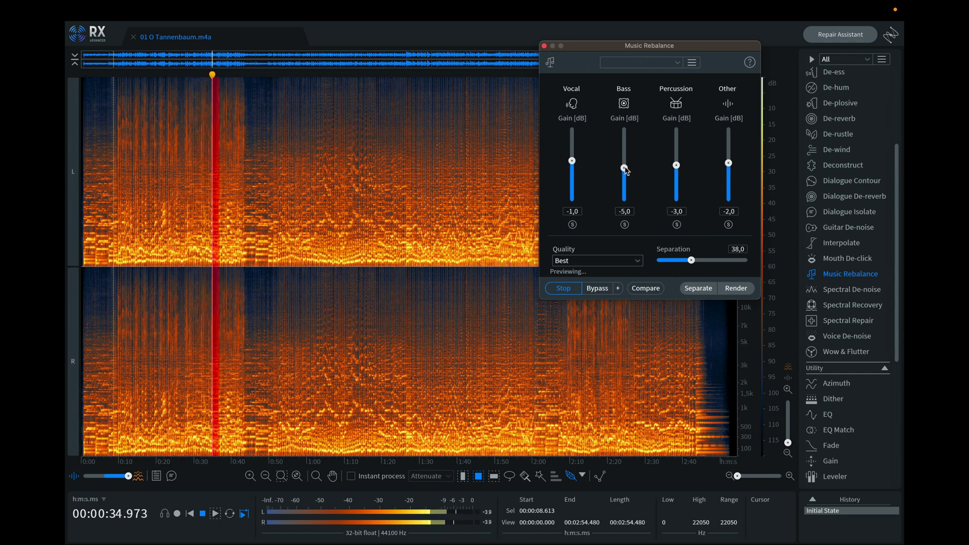
drag(626, 170, 625, 202)
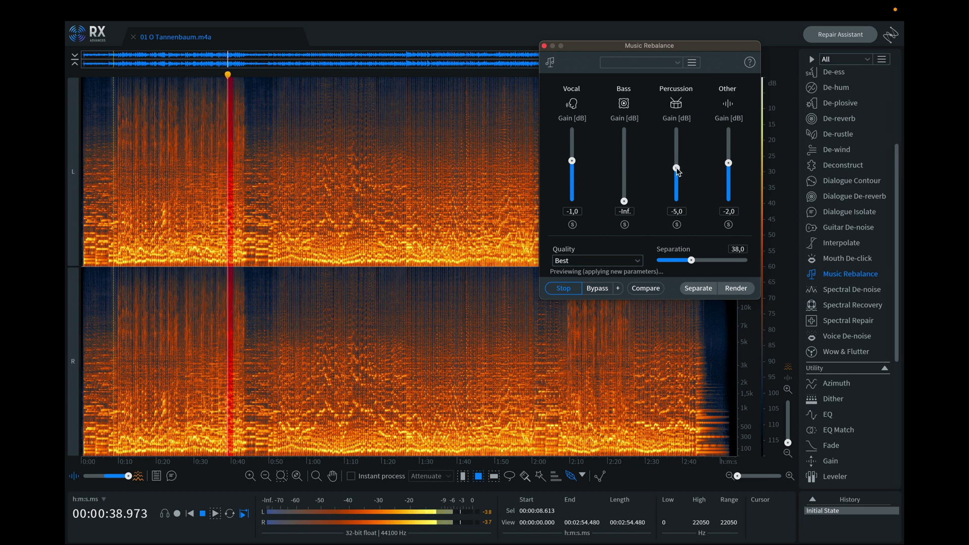
drag(676, 165, 692, 199)
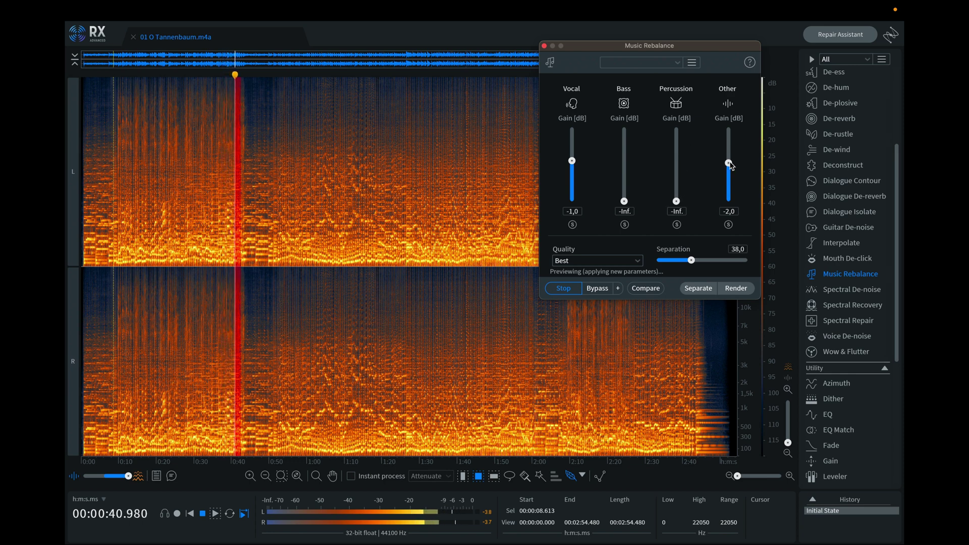
drag(728, 163, 728, 204)
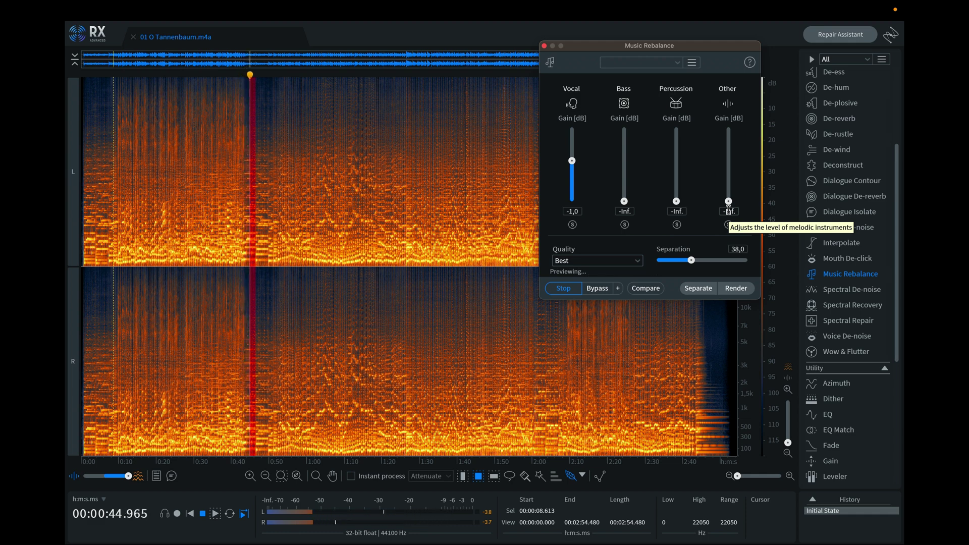
click(557, 291)
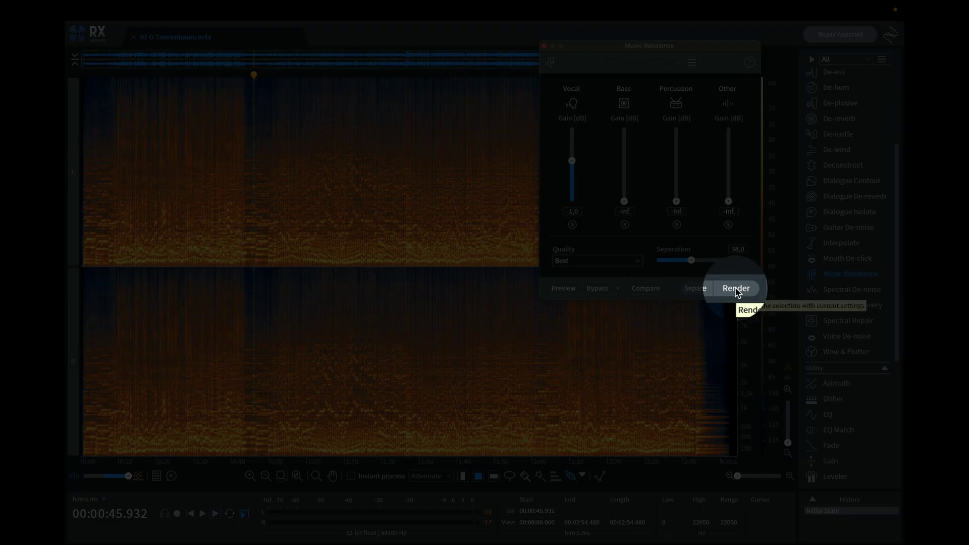
Render the vocals-only Music Rebalance, then export and save the result as a 24-bit FLAC
click(735, 290)
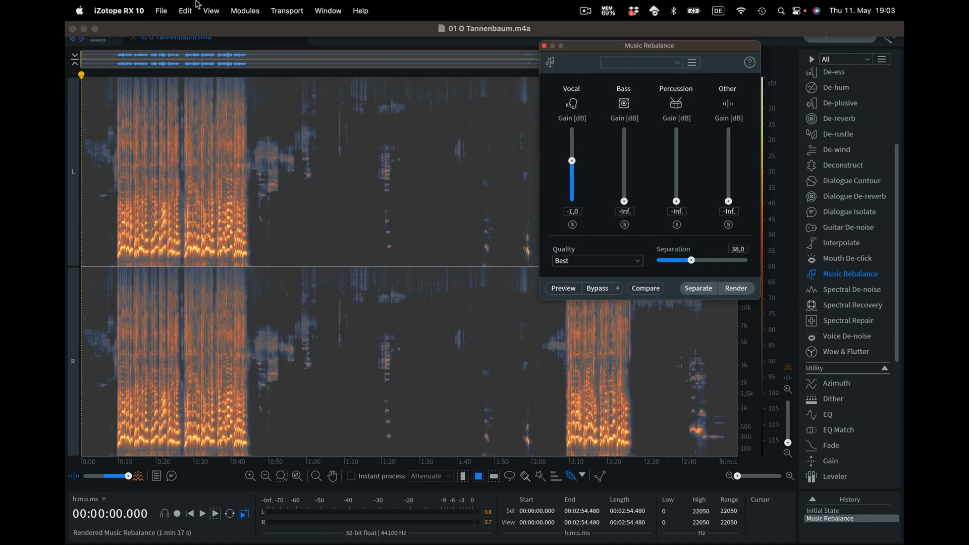
click(166, 12)
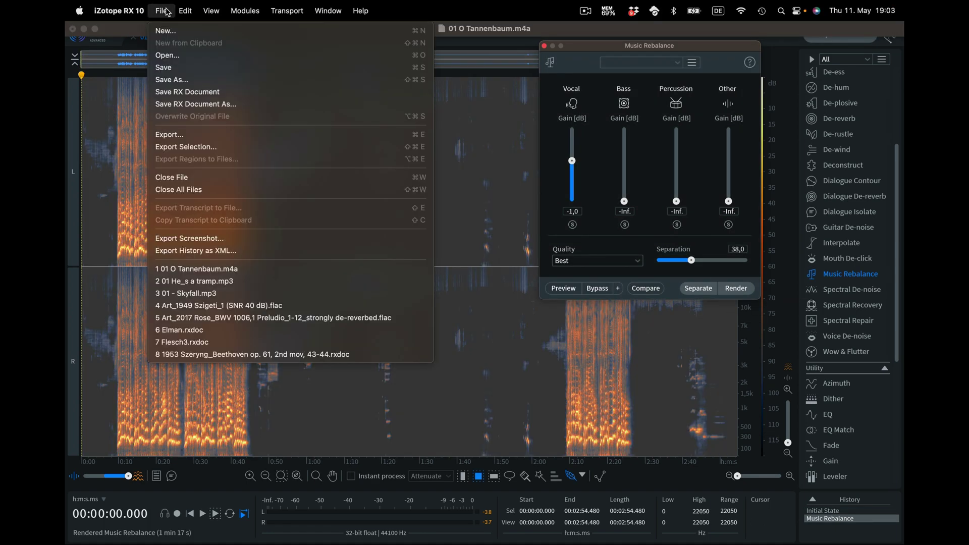
click(185, 136)
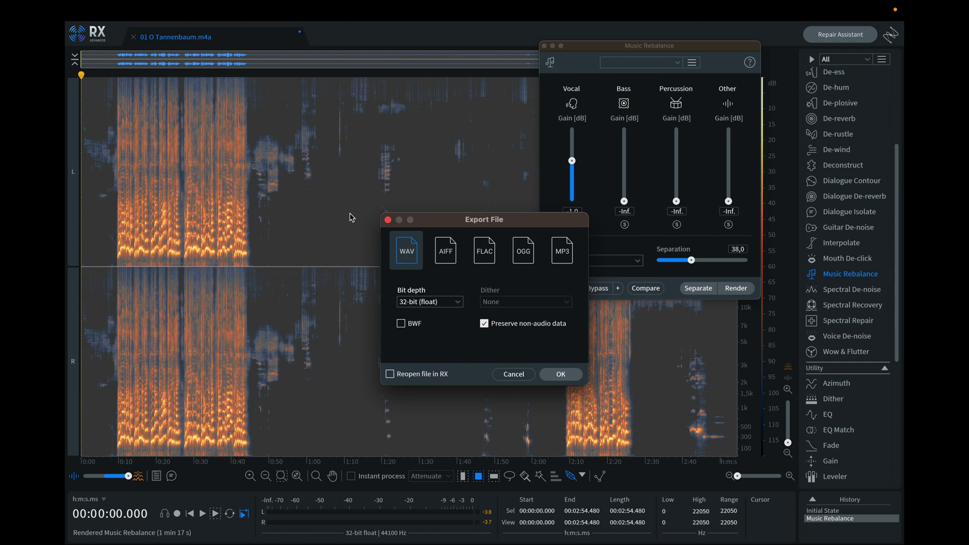
click(483, 258)
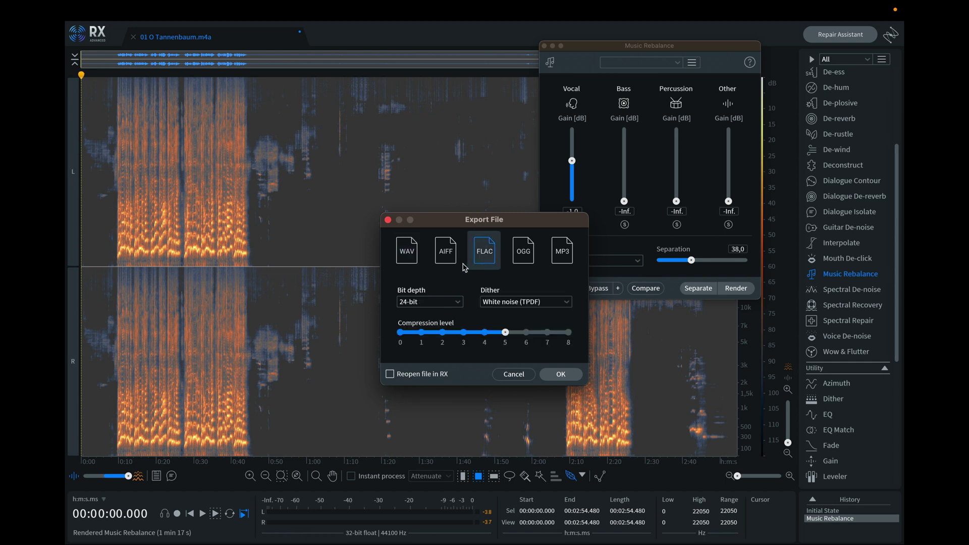
click(551, 375)
text(01 O Tannenbaum RX.flac)
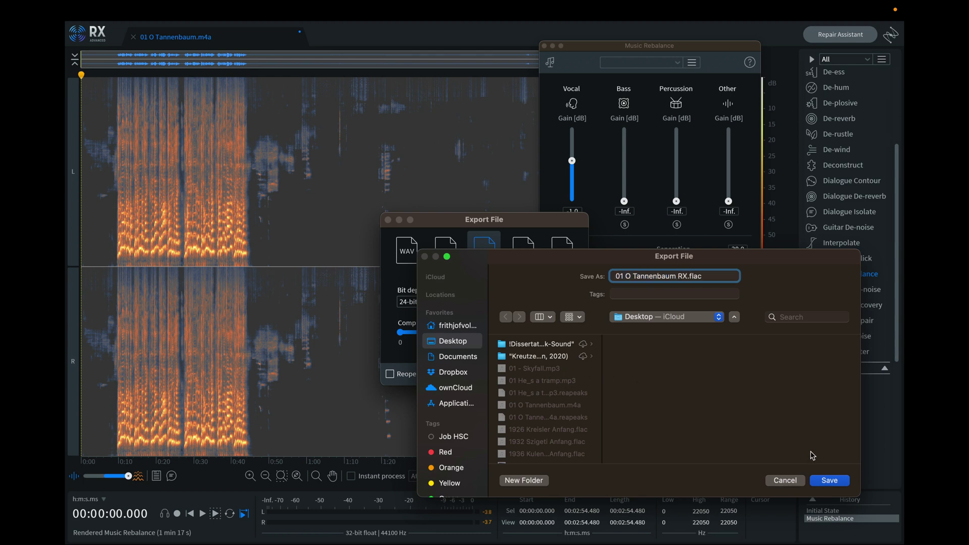
click(825, 483)
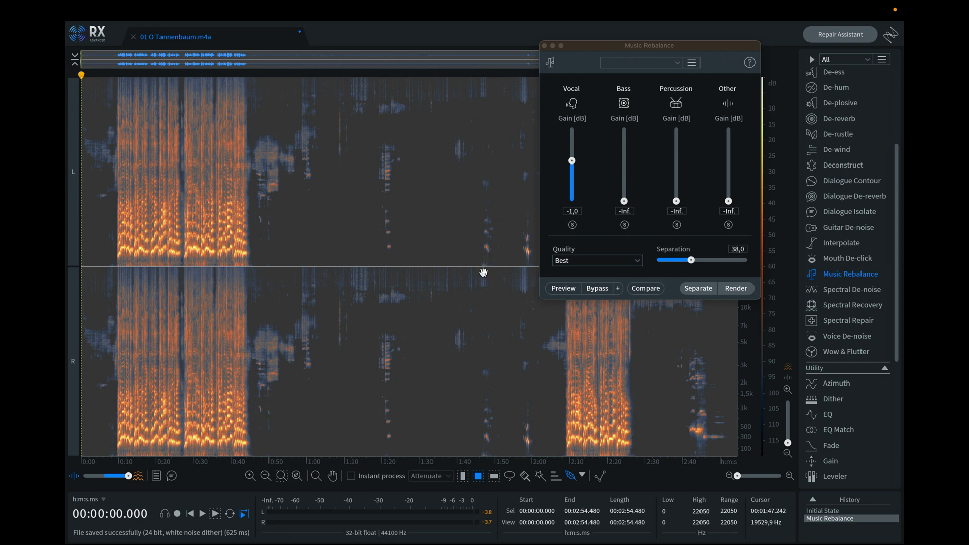
Bring Sonic Visualiser to the front and play the song with its pitch track
key(ctrl+Left)
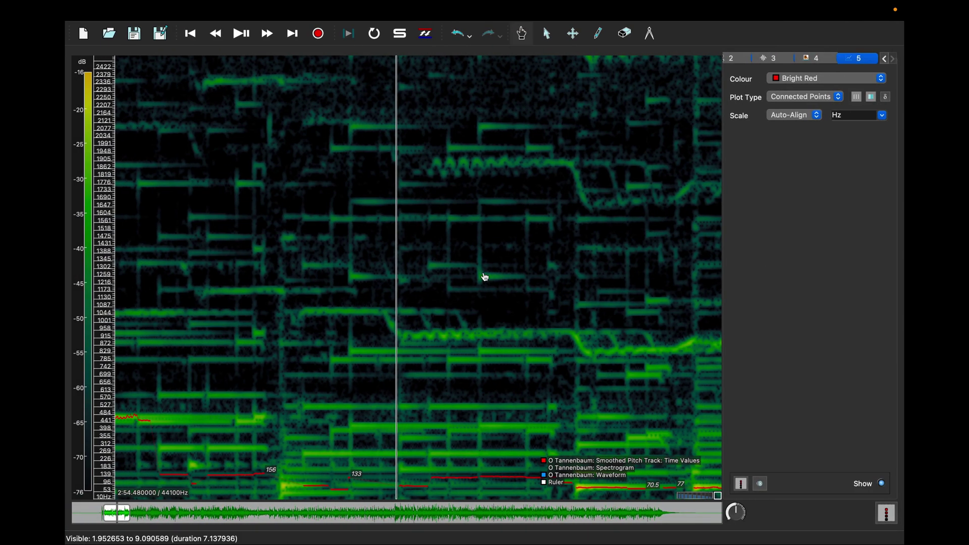
key(space)
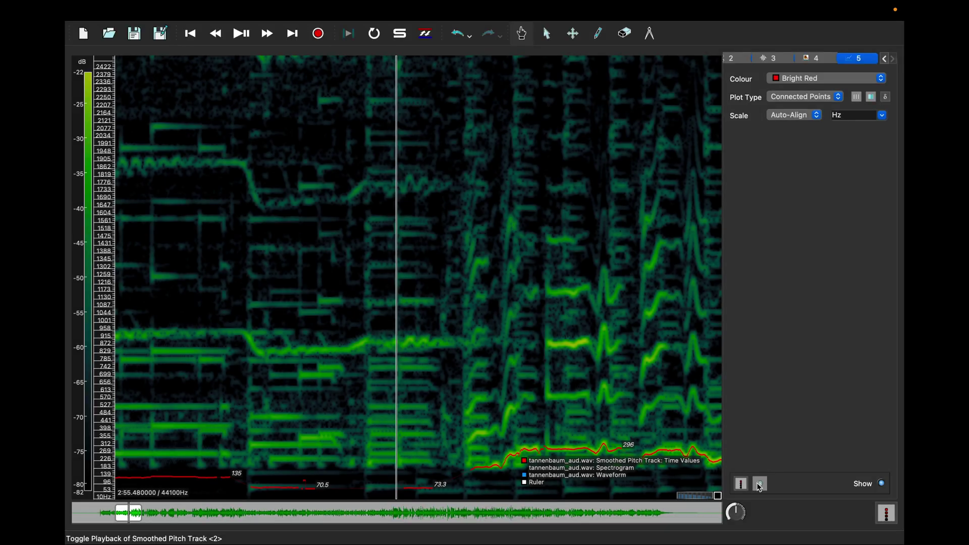
Play the tannenbaum_aud.wav version alongside its smoothed pitch track
key(space)
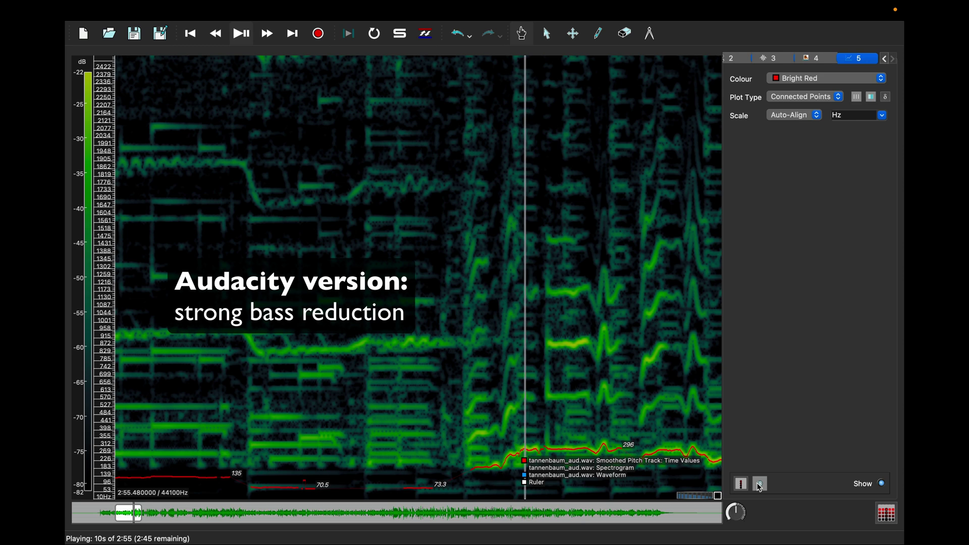